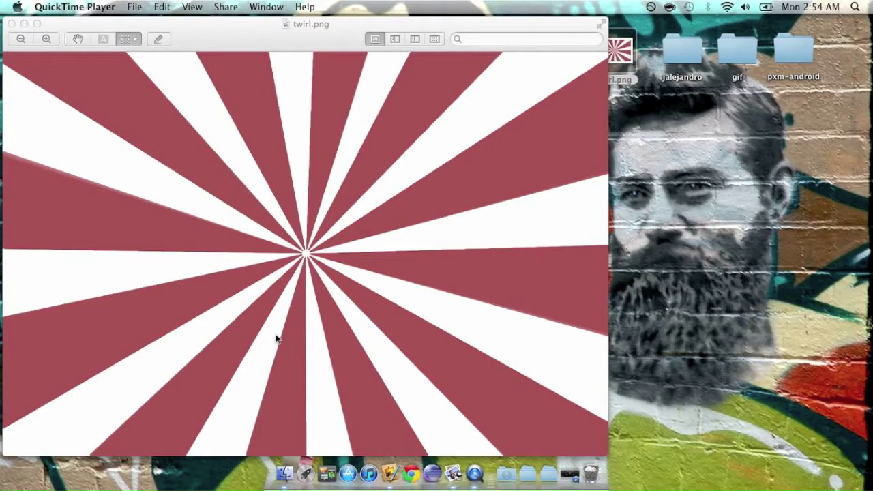
- Close the twirl.png preview window and bring Pixelmator to the front
click(12, 24)
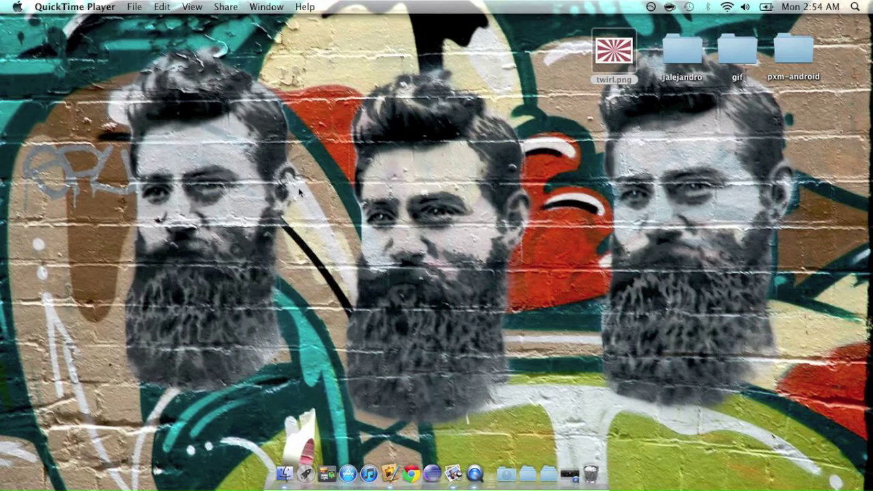
click(387, 474)
- Create a new blank Untitled image from the 800 x 600 preset
click(104, 7)
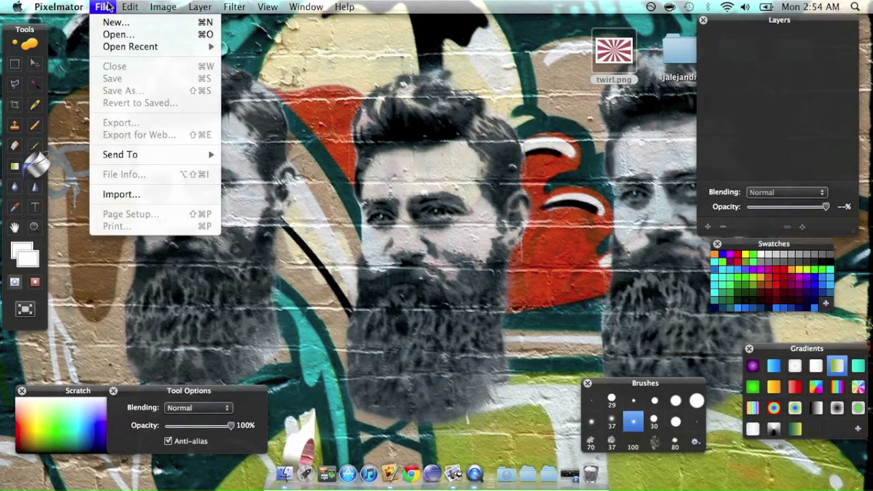
click(115, 21)
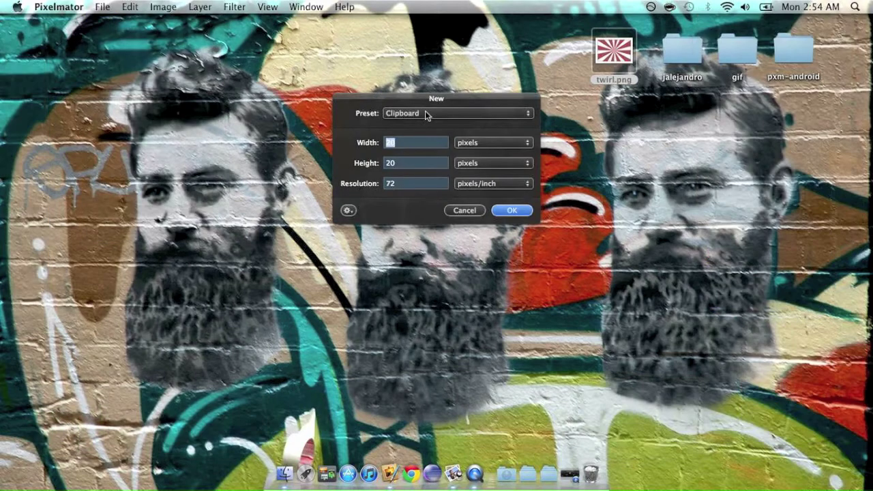
click(427, 115)
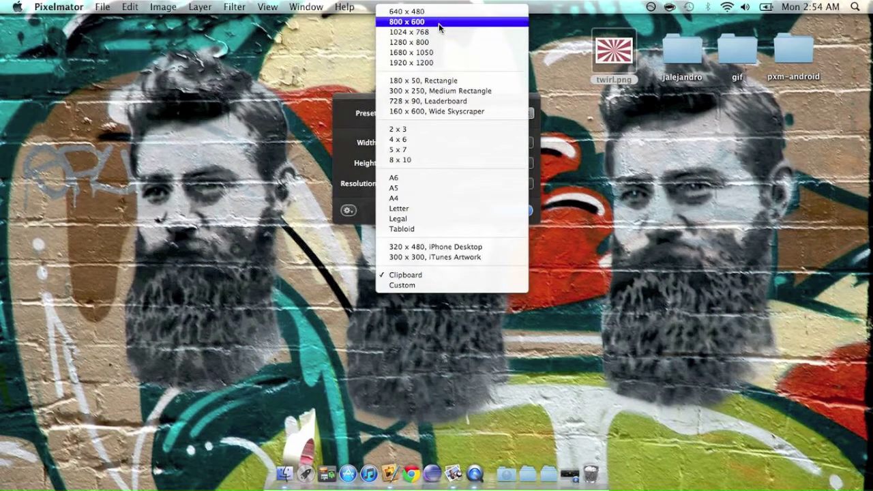
click(439, 23)
click(512, 211)
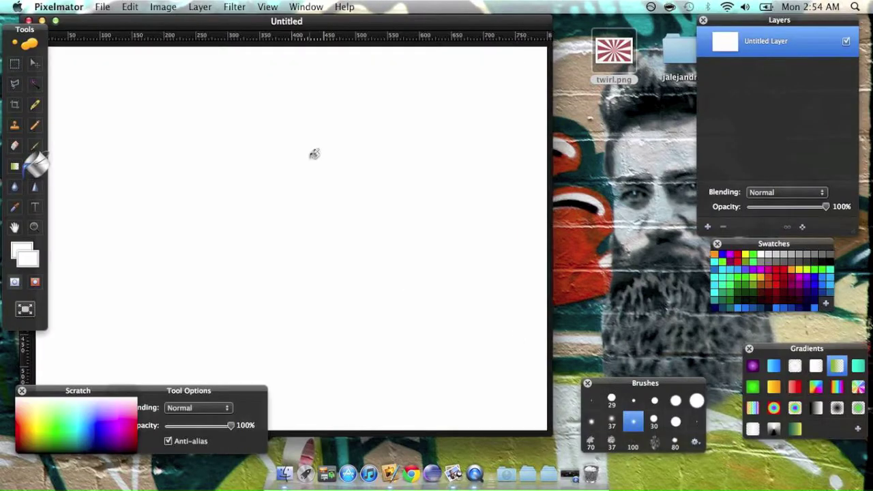
- Add Untitled Layer 2 and marquee-select a 203 x 600 px vertical strip near the centre
drag(272, 26, 378, 14)
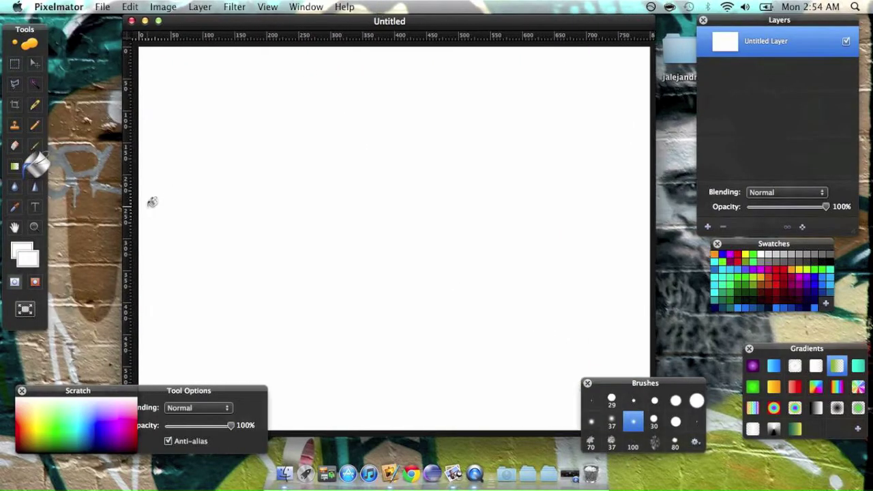
click(14, 64)
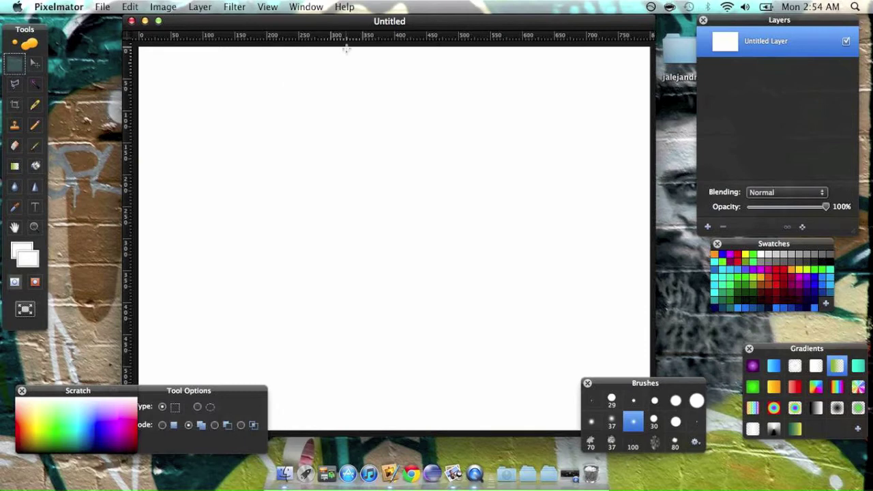
click(708, 228)
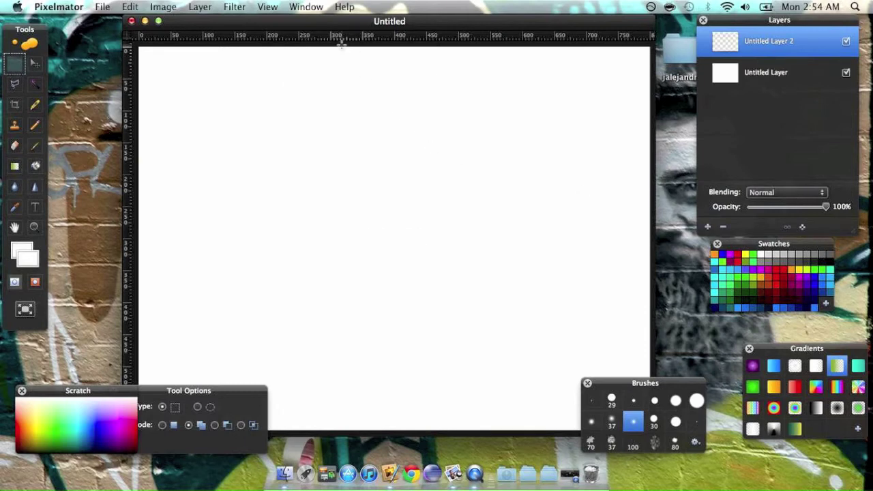
drag(342, 43, 471, 472)
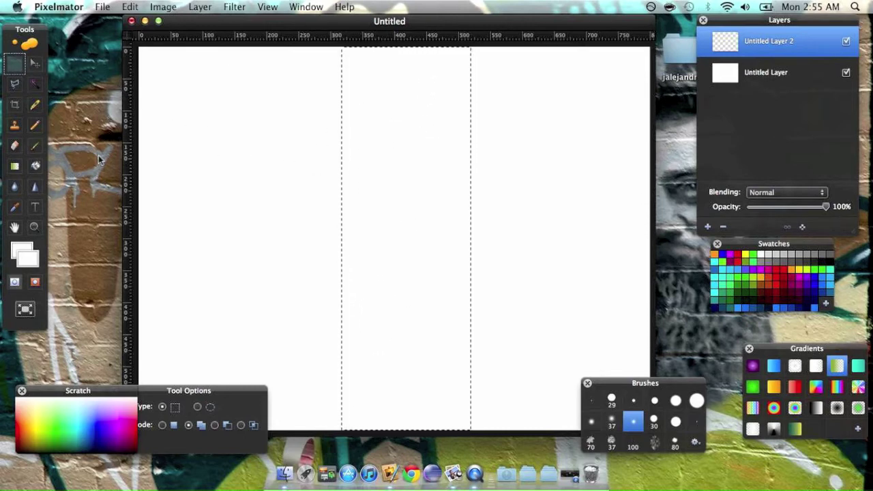
click(162, 7)
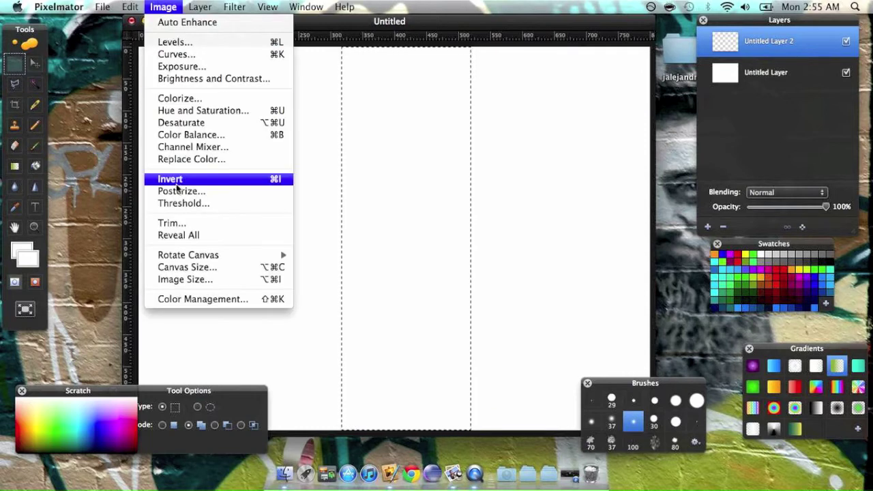
- Fill the selected strip on Untitled Layer 2 with solid red at 100% opacity
mouse_move(131, 7)
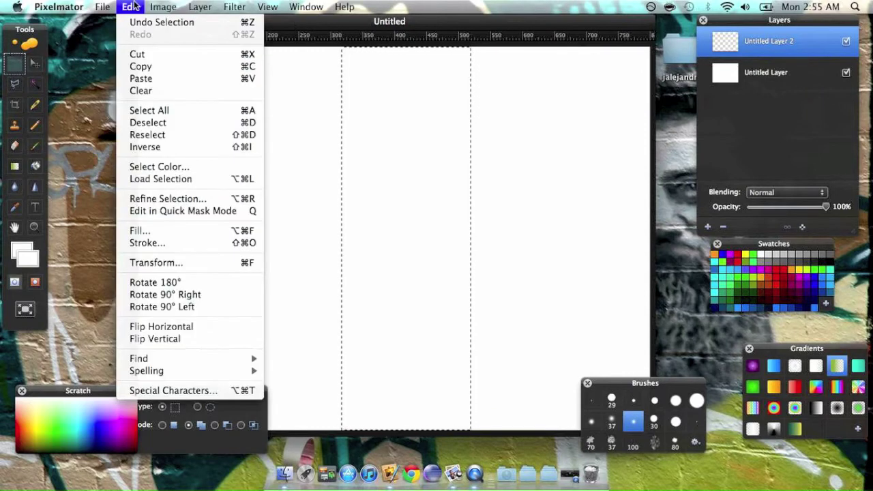
click(163, 232)
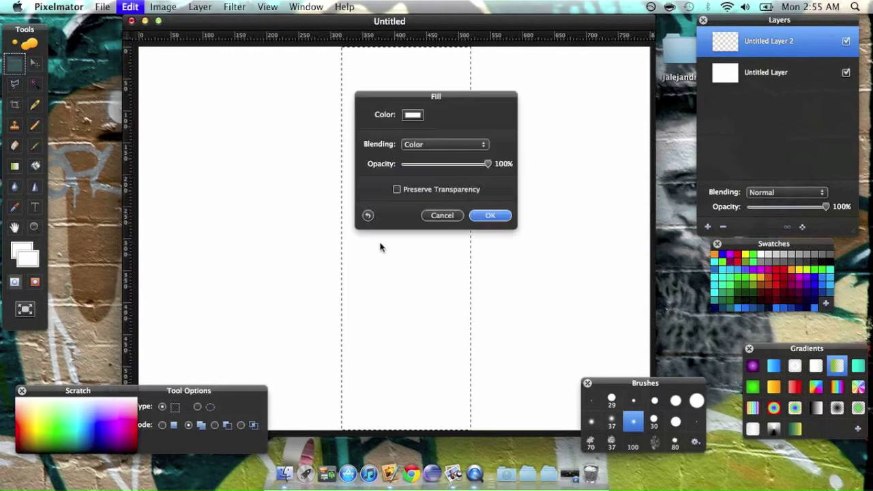
click(420, 115)
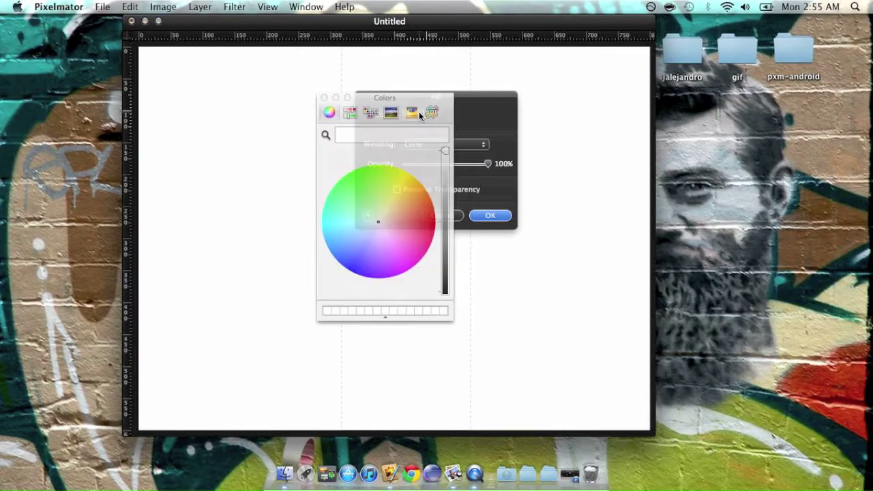
drag(419, 197, 447, 179)
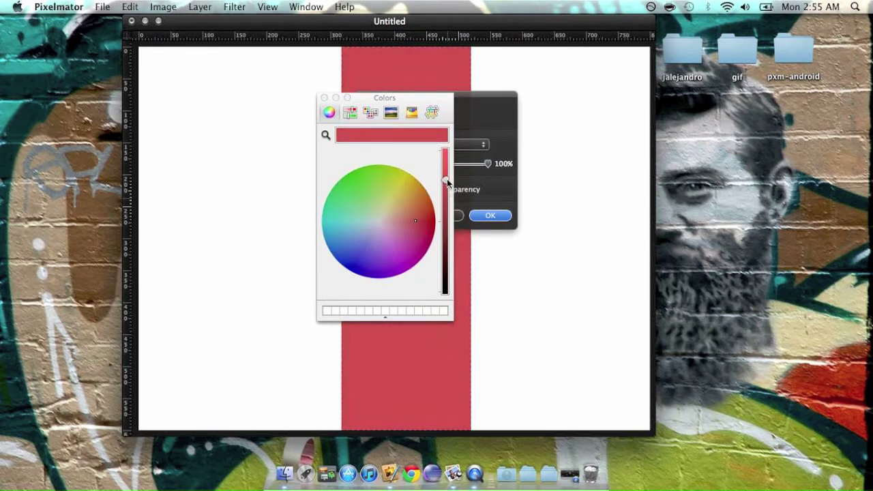
click(324, 97)
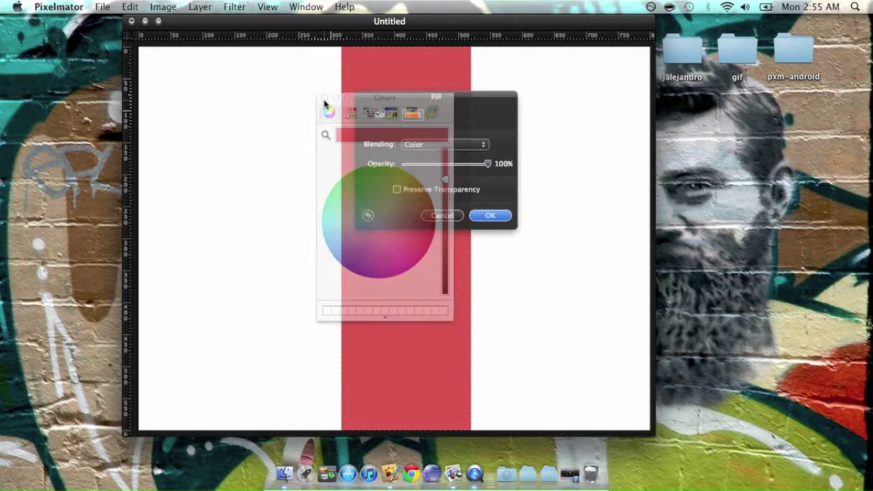
click(505, 215)
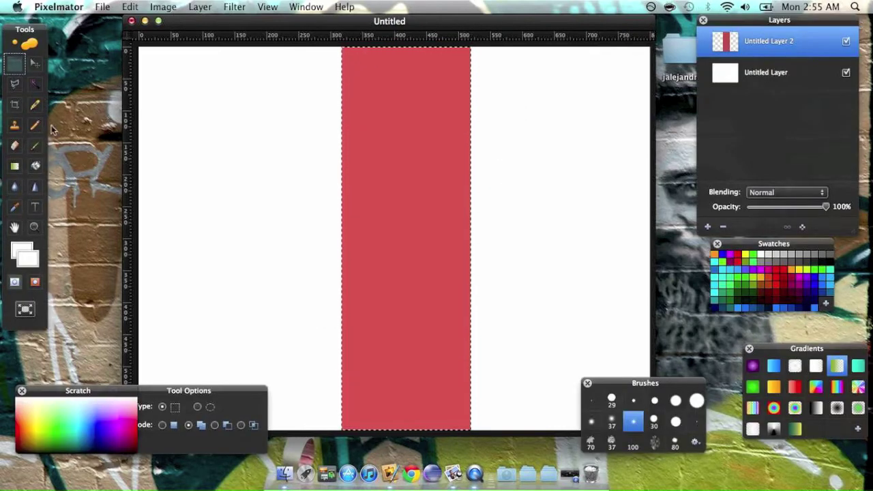
- Subtract the red strip's left half so only its right portion stays selected
click(216, 426)
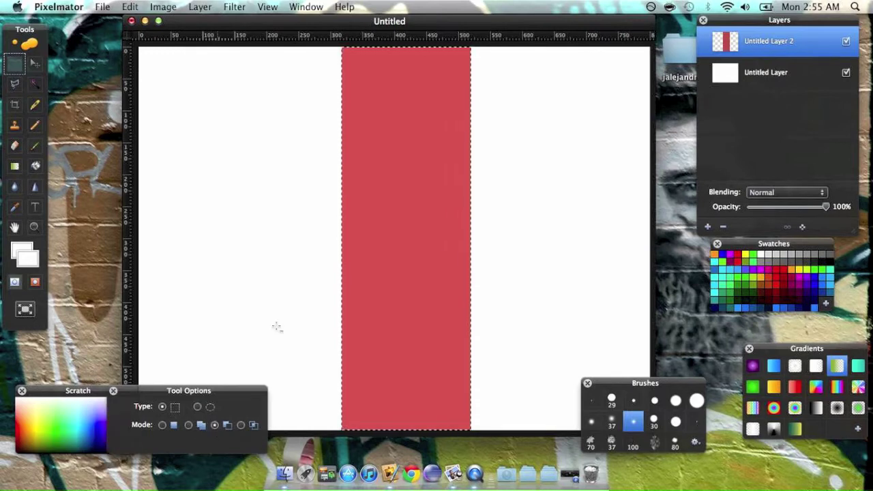
drag(336, 46, 412, 481)
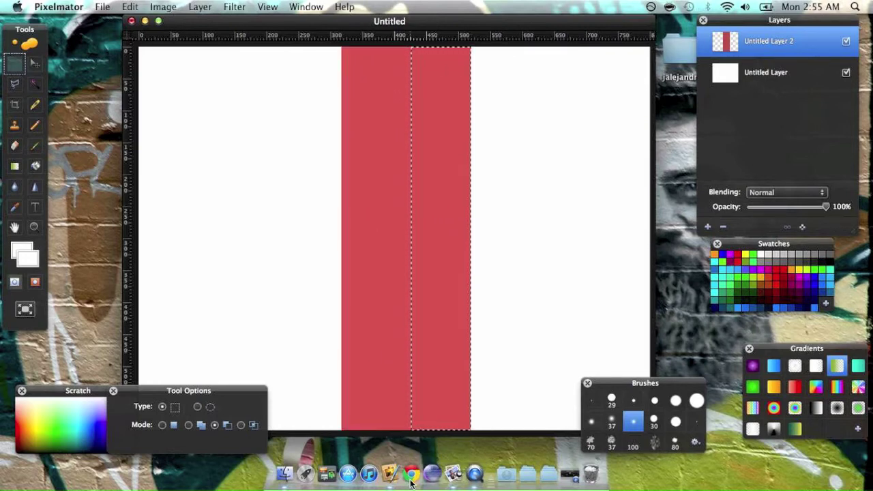
click(162, 6)
mouse_move(131, 7)
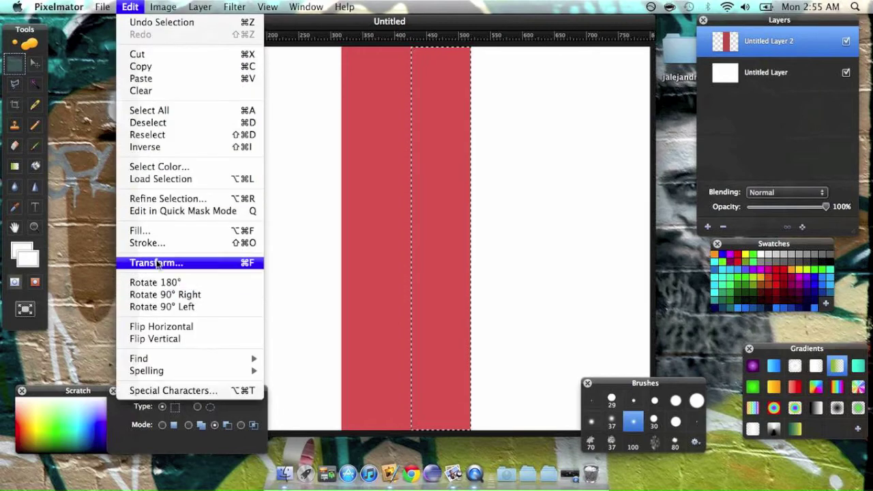
- Fill the remaining right portion with light grey, next to the red band
click(168, 232)
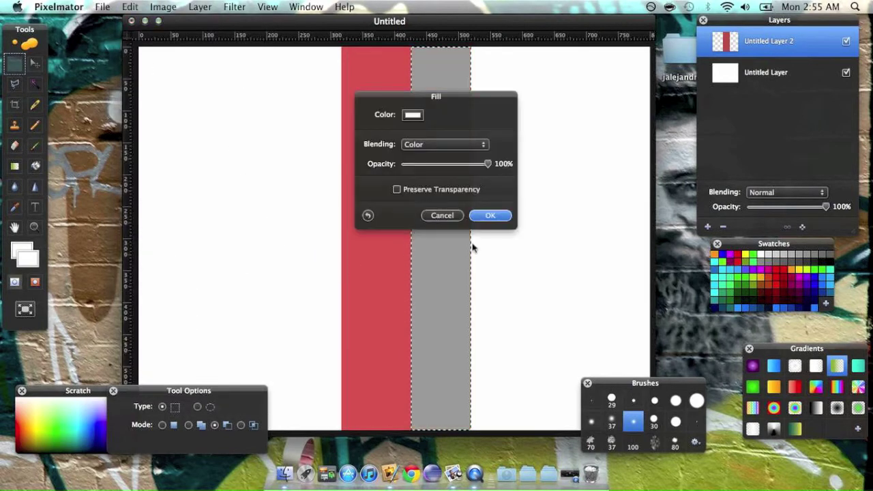
click(413, 115)
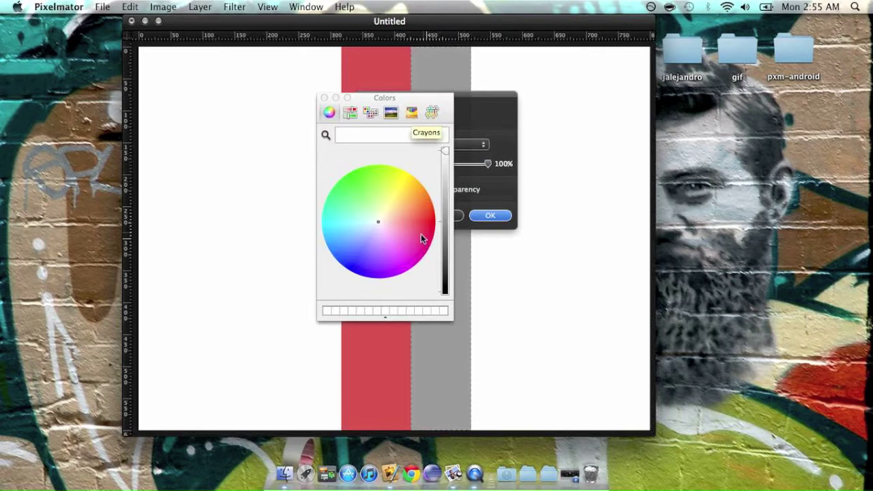
drag(421, 234, 397, 228)
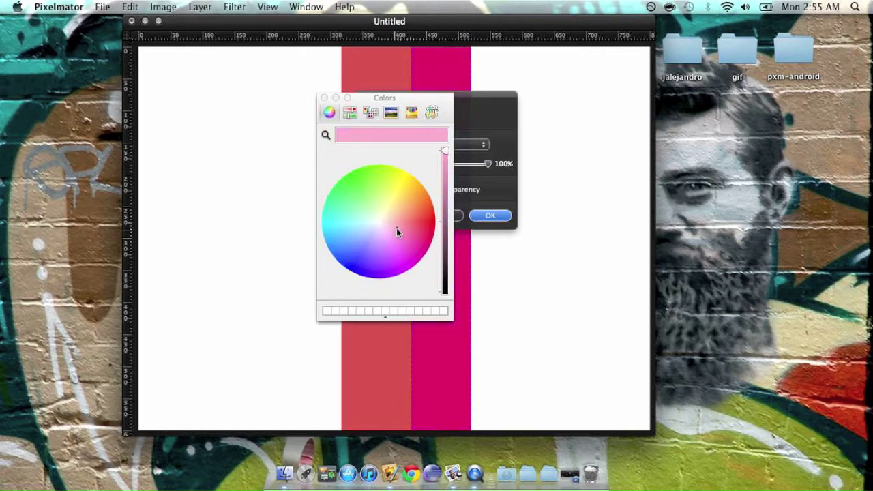
click(403, 308)
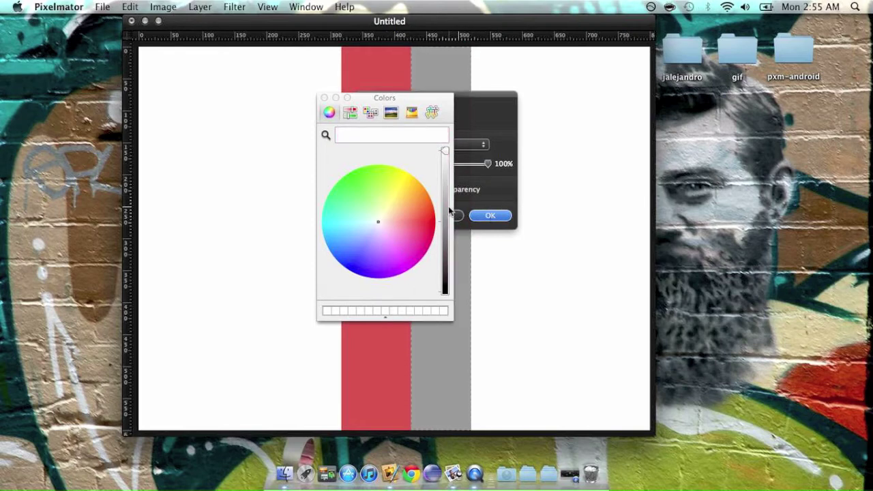
drag(449, 210, 448, 186)
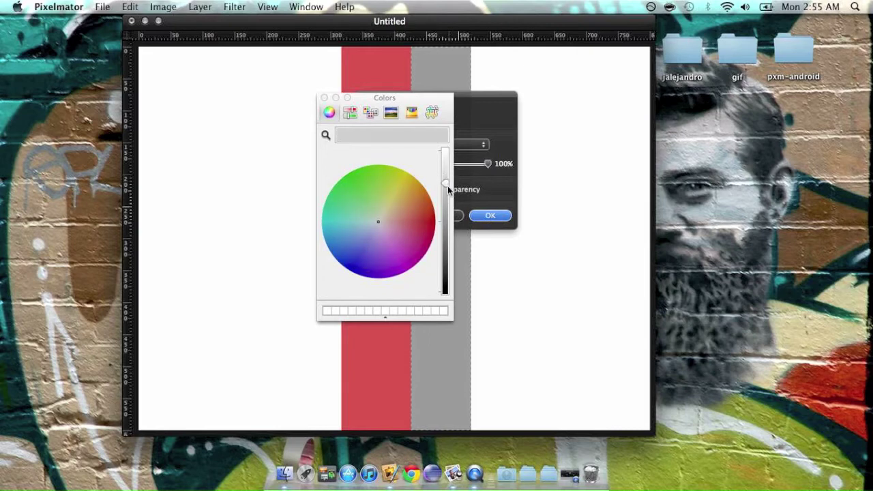
click(326, 99)
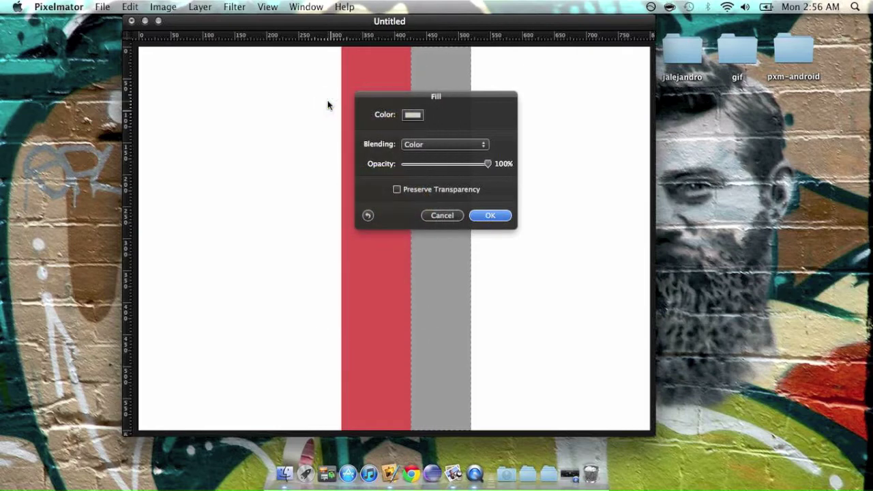
click(488, 215)
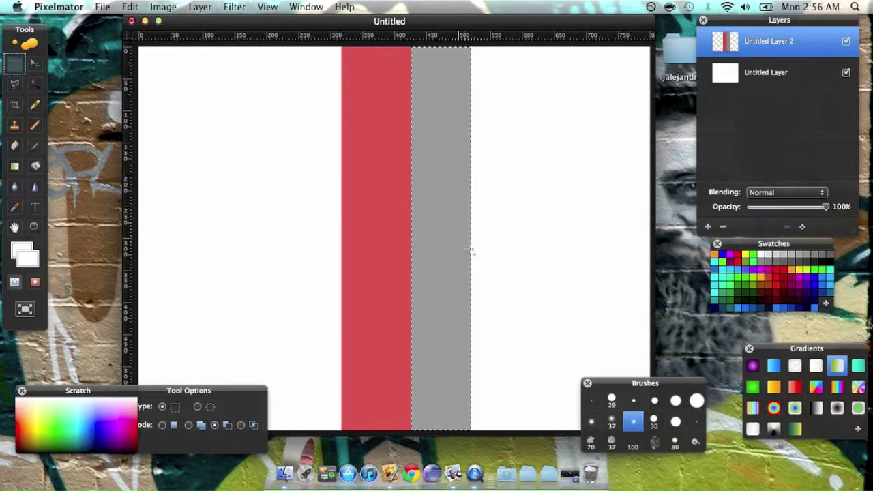
- Deselect, then apply Affine tiling at scale 0.40 twice to cover the canvas with stripes
key(super+d)
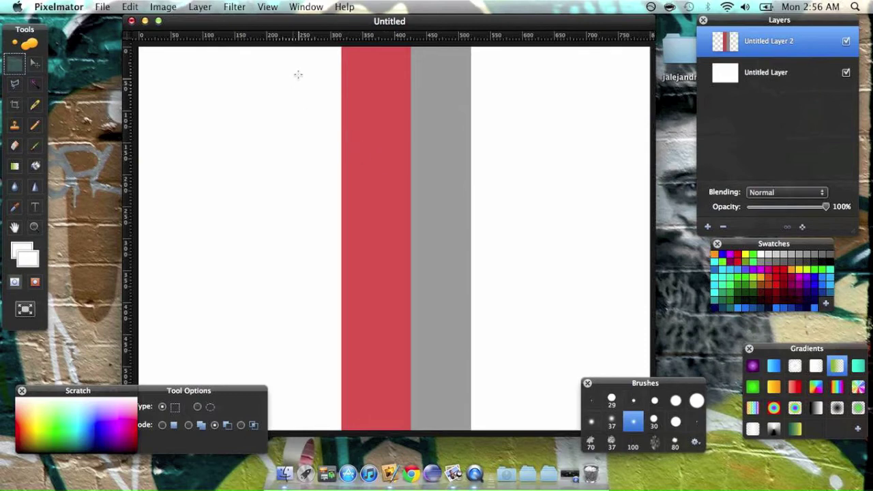
click(234, 7)
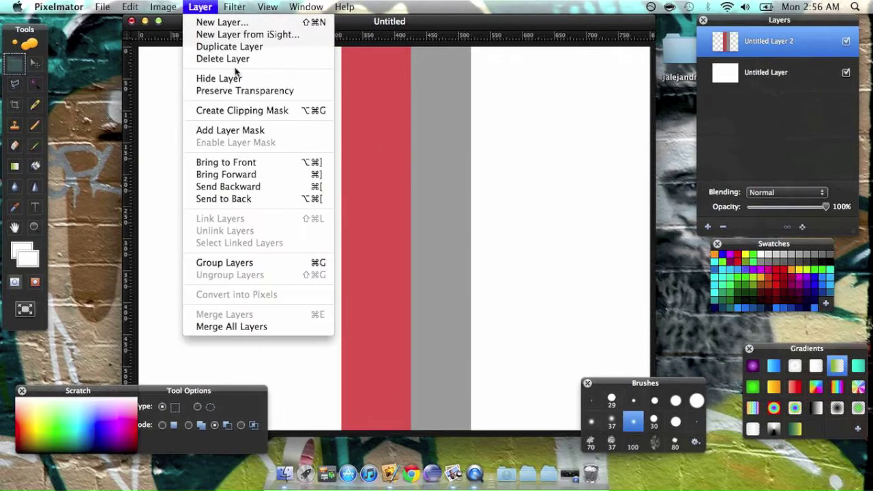
mouse_move(328, 106)
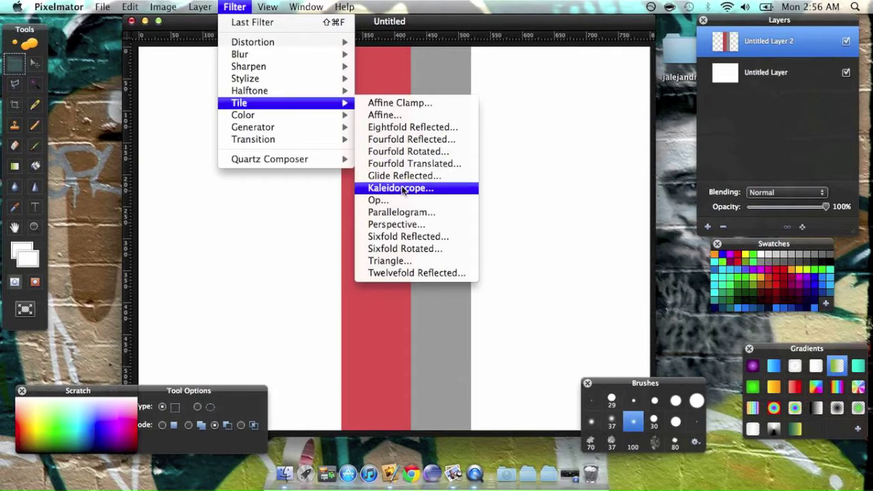
click(415, 116)
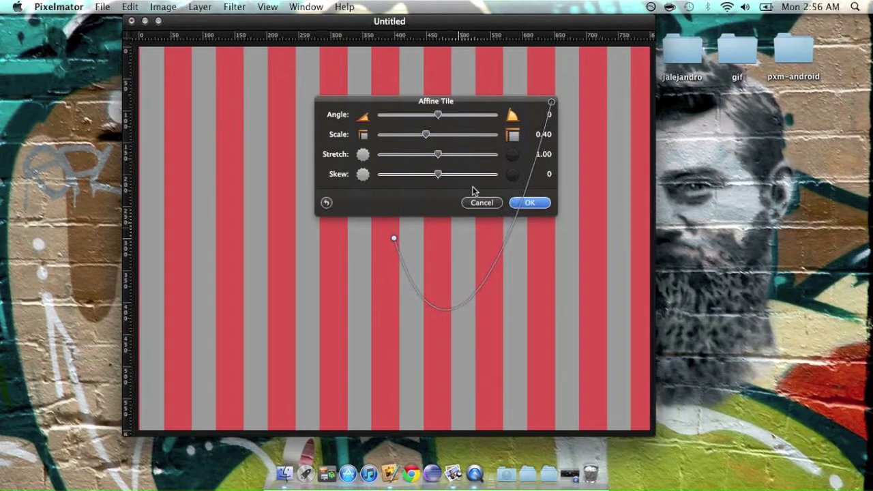
click(531, 203)
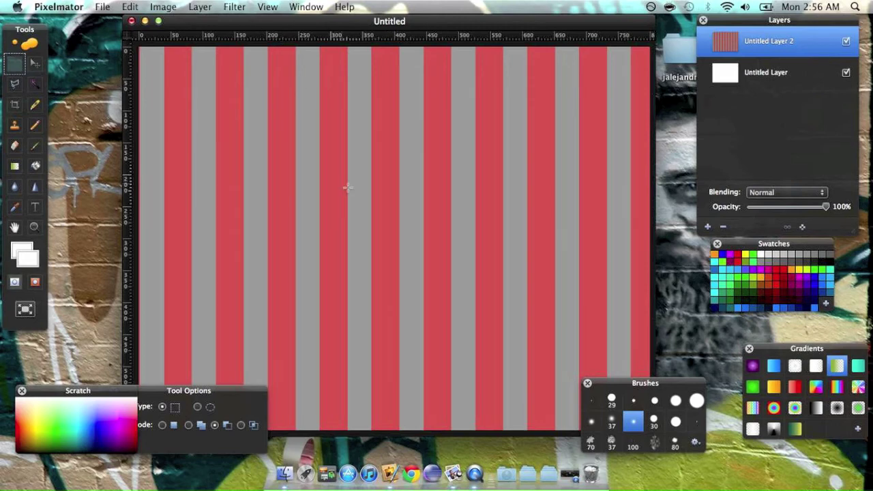
key(super+f)
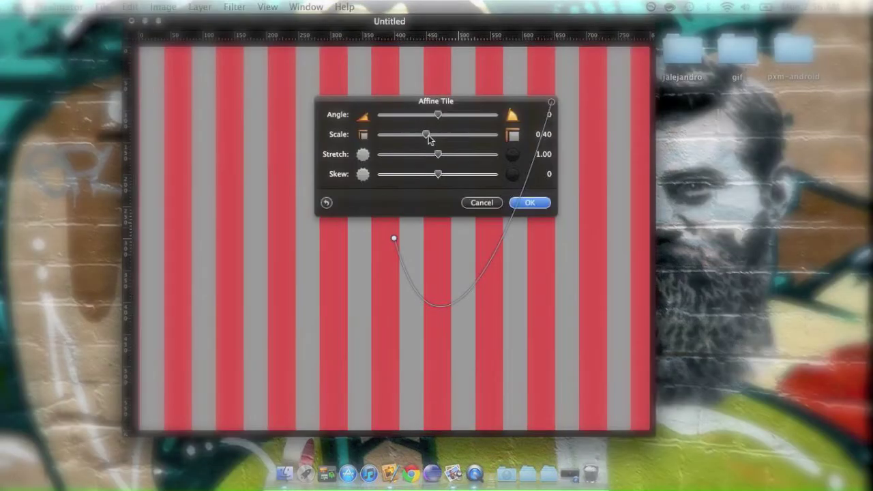
key(Return)
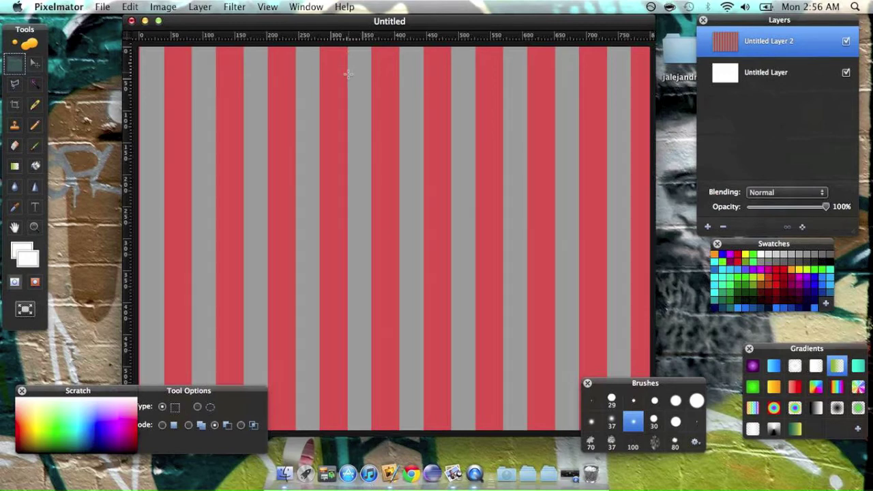
click(242, 6)
- Apply Circular Wrap with radius about 126 to bend the stripes around a white centre
mouse_move(277, 59)
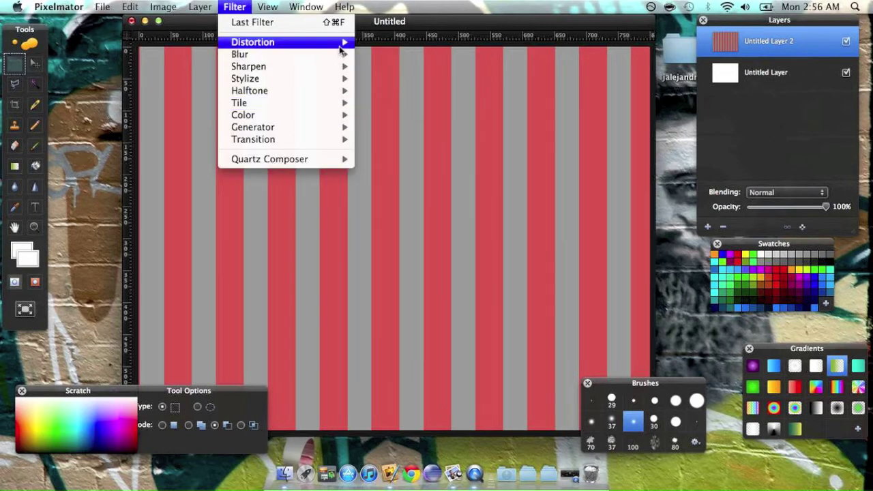
mouse_move(340, 49)
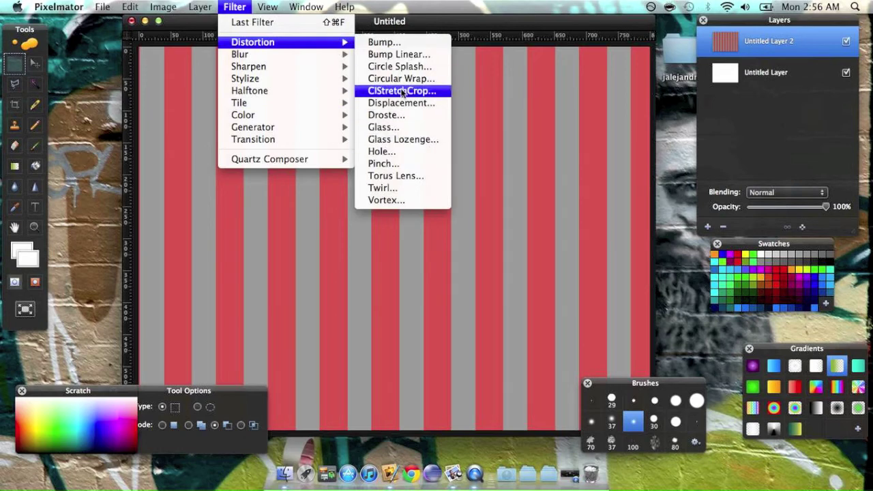
click(410, 81)
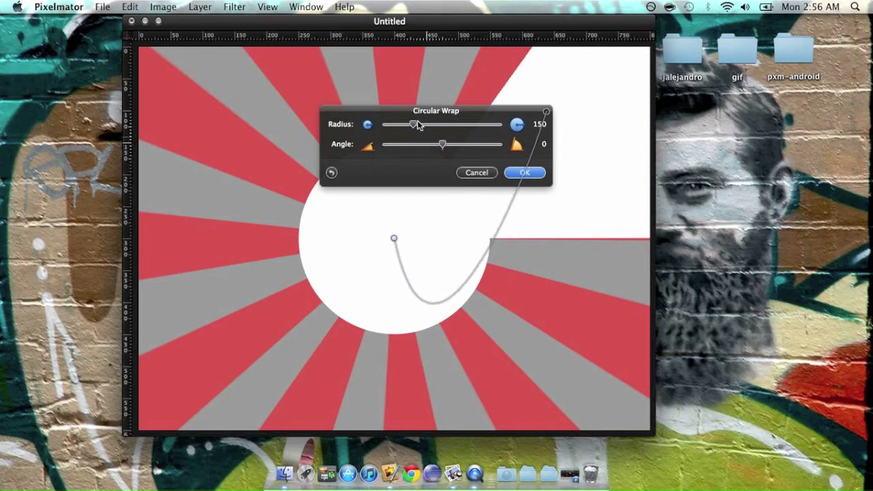
mouse_move(414, 125)
mouse_down()
mouse_move(423, 124)
mouse_move(402, 127)
mouse_move(413, 130)
mouse_up()
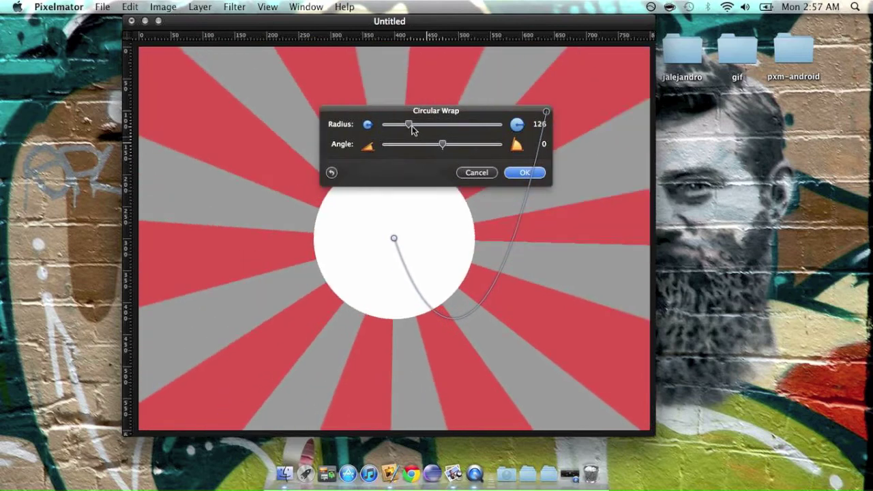
click(522, 173)
key(Tab)
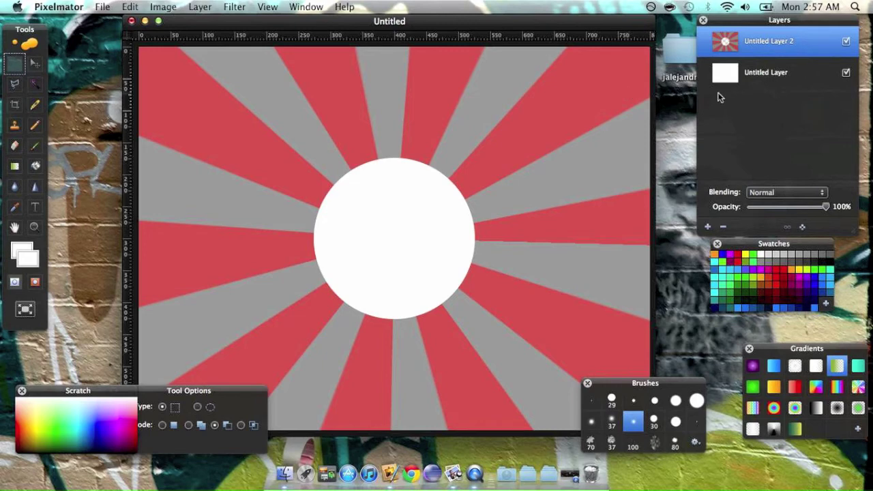
- Duplicate the sunburst layer and scale the copy to 50% with constrained proportions
right_click(733, 41)
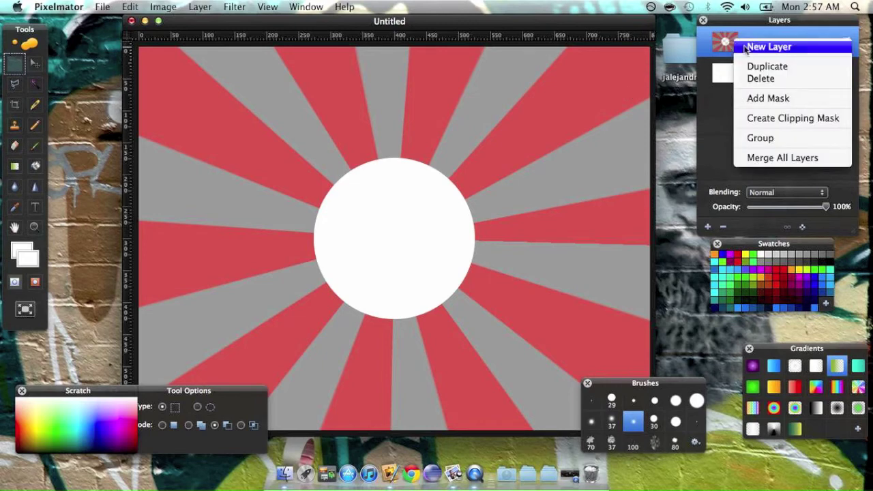
click(755, 64)
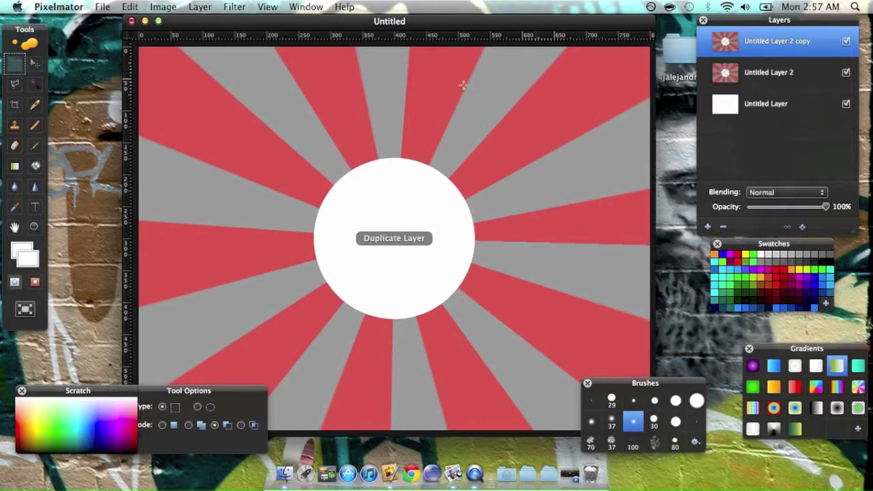
key(super+f)
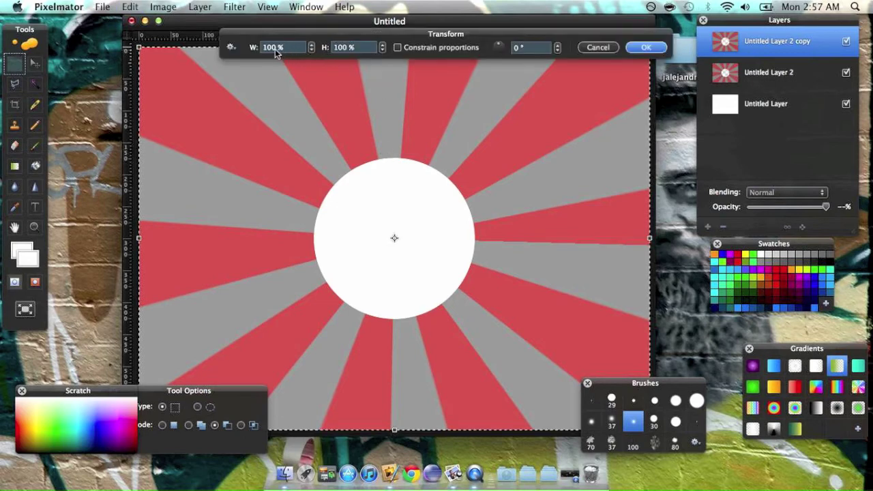
double_click(273, 47)
text(50)
key(Return)
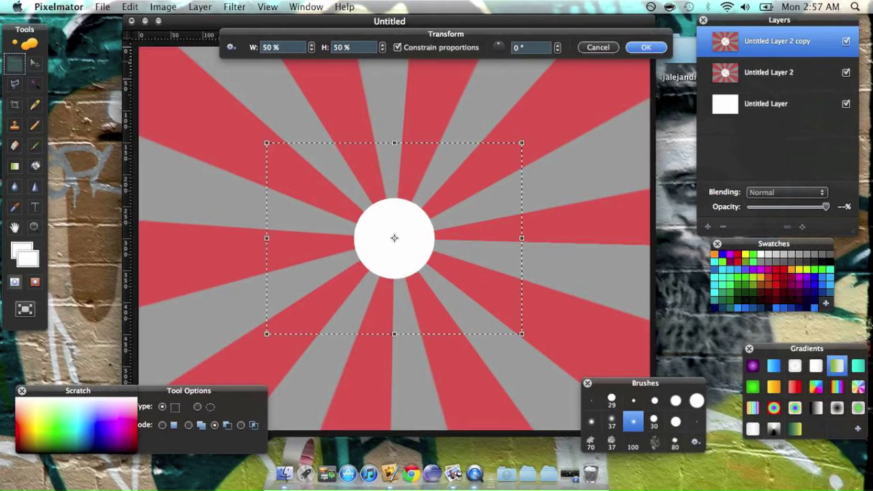
key(Return)
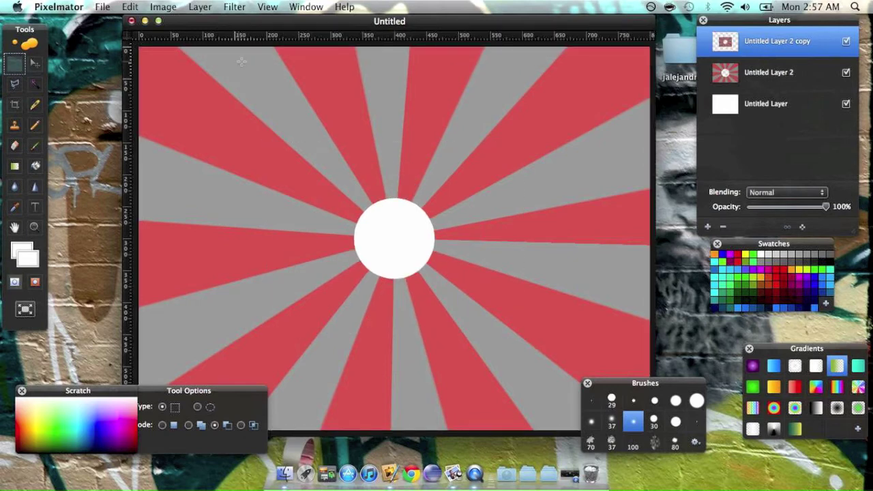
- Duplicate the half-size copy and scale the new layer to 50% as well
right_click(735, 54)
click(753, 74)
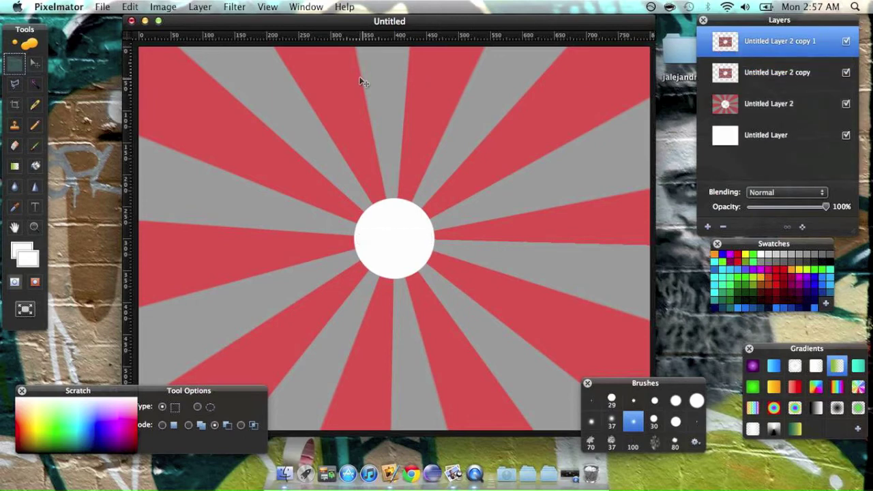
key(super+f)
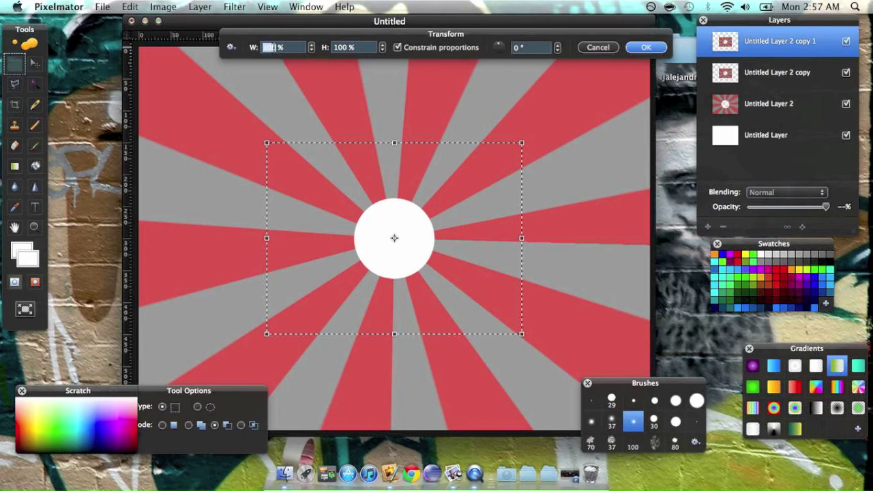
text(50)
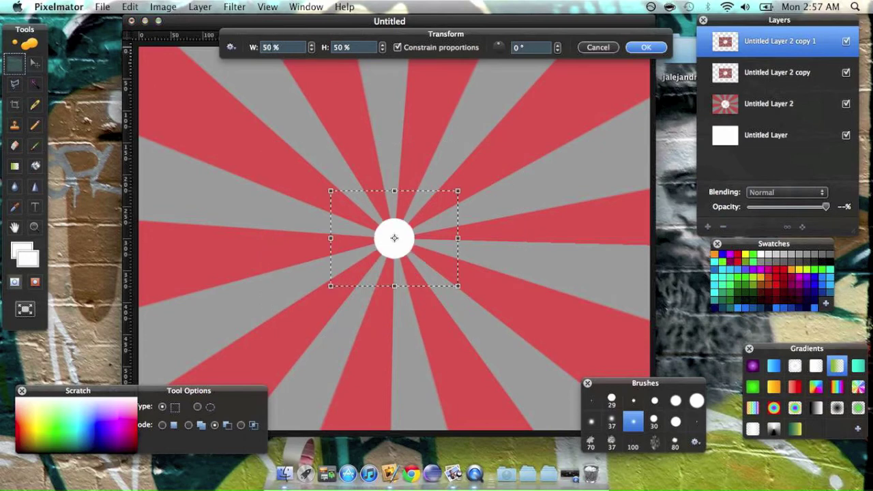
key(Return)
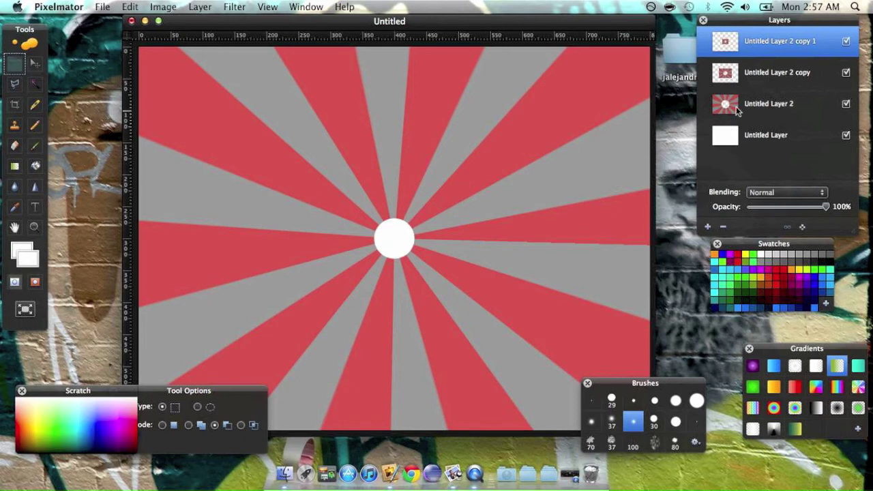
- Duplicate the top sunburst layer and scale the copy to 80%
right_click(764, 47)
click(682, 71)
key(super+t)
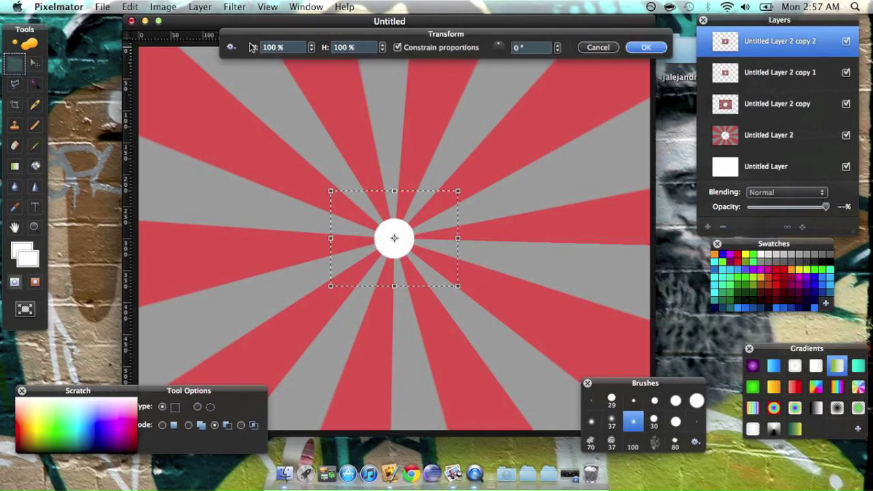
double_click(268, 47)
text(80)
key(Return)
key(Return)
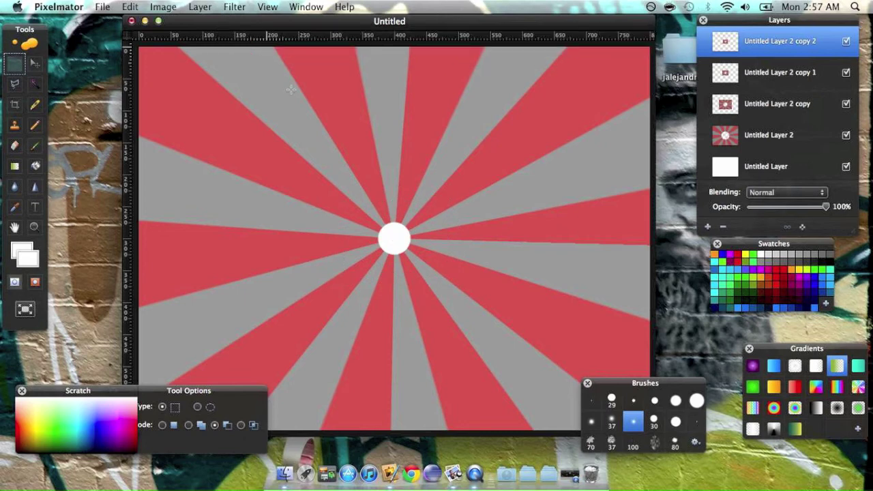
- Duplicate the top layer once more and scale this newest copy to 80% too
right_click(813, 45)
click(795, 71)
key(super+t)
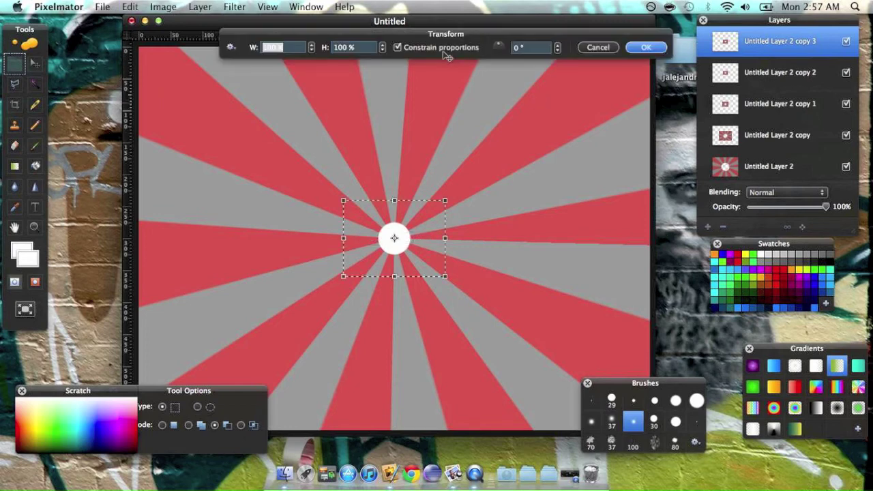
text(100)
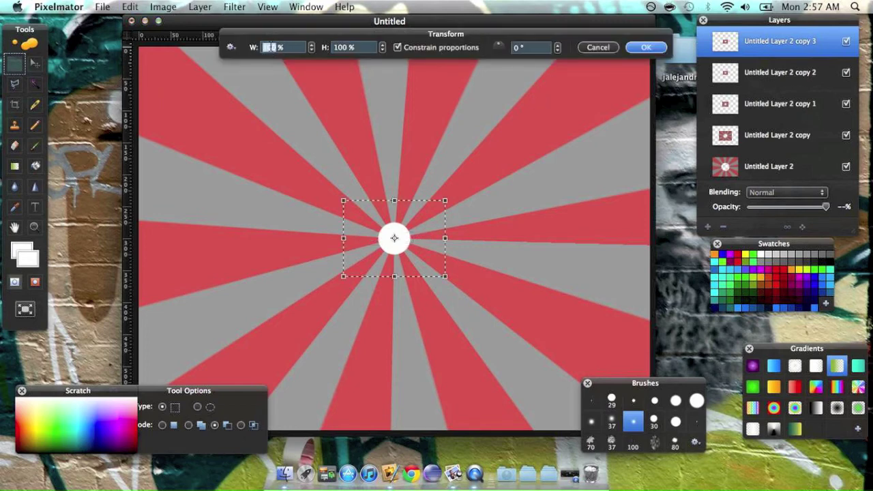
text(80)
key(Return)
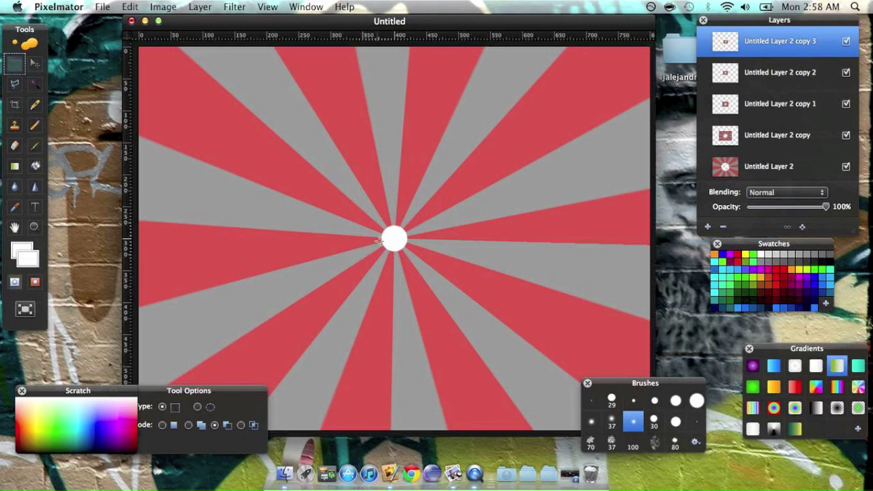
- Duplicate the top sunburst layer as Untitled Layer 2 copy 4 and scale it to 80% width
drag(316, 23, 288, 6)
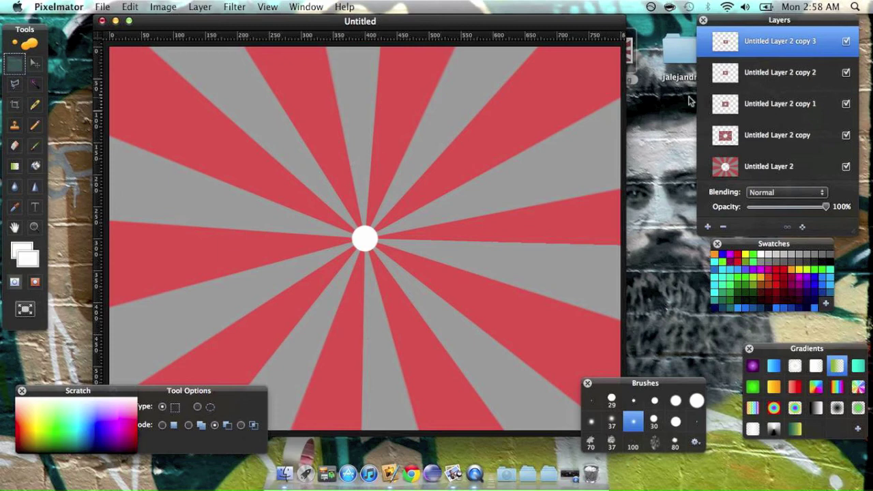
right_click(734, 36)
click(744, 67)
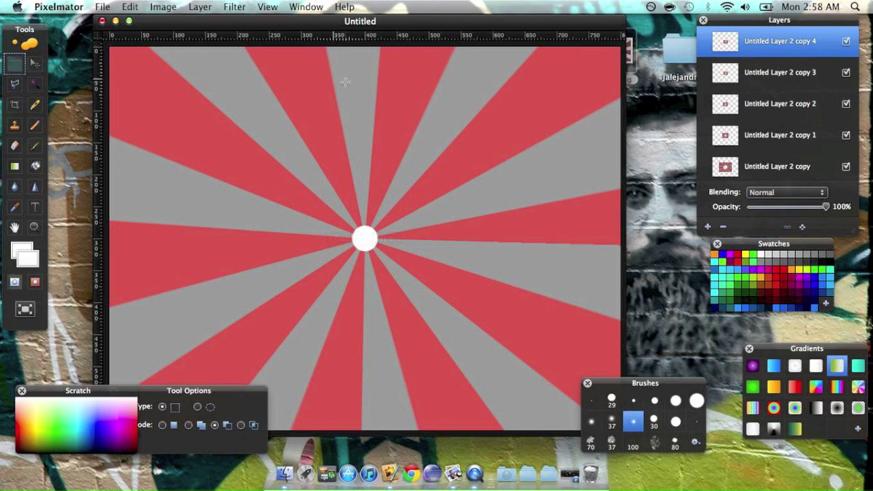
key(super+t)
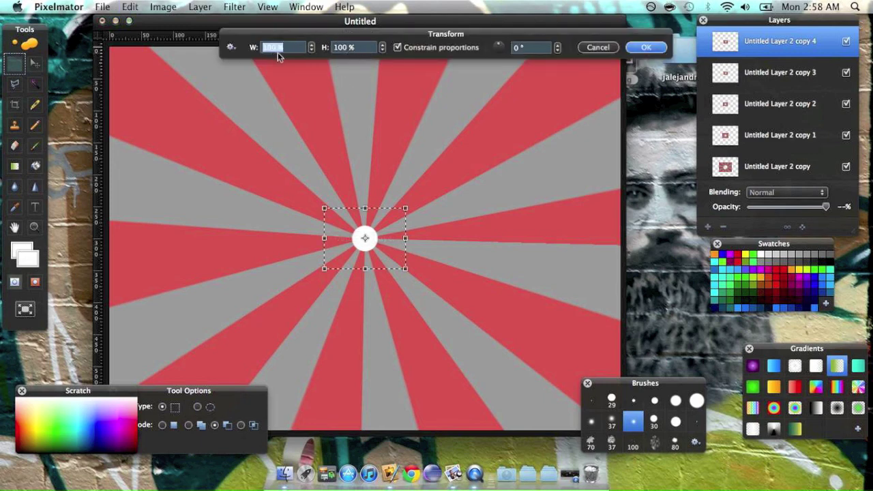
text(80)
key(Return)
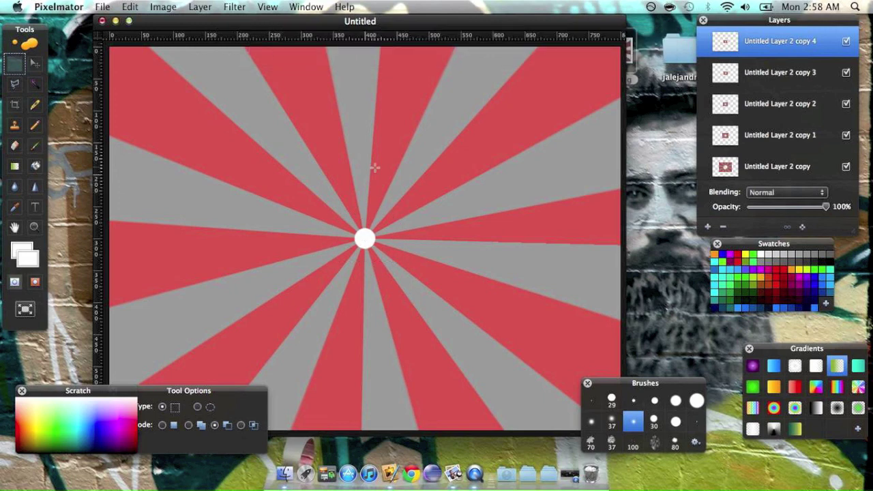